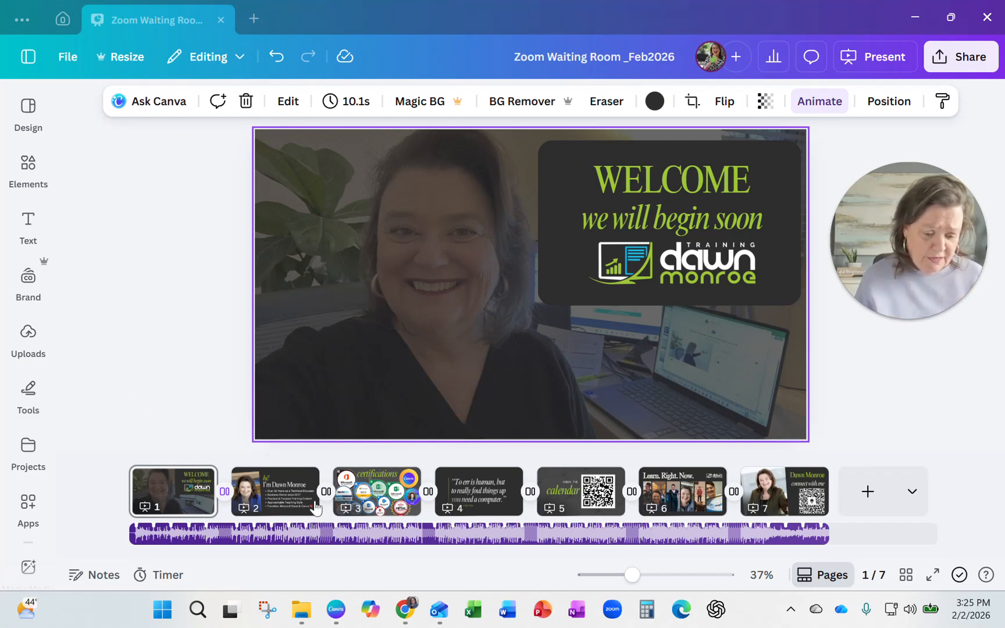
# Review pages 2 through 7 of the waiting room design one by one and return to page 1.
pyautogui.click(291, 511)
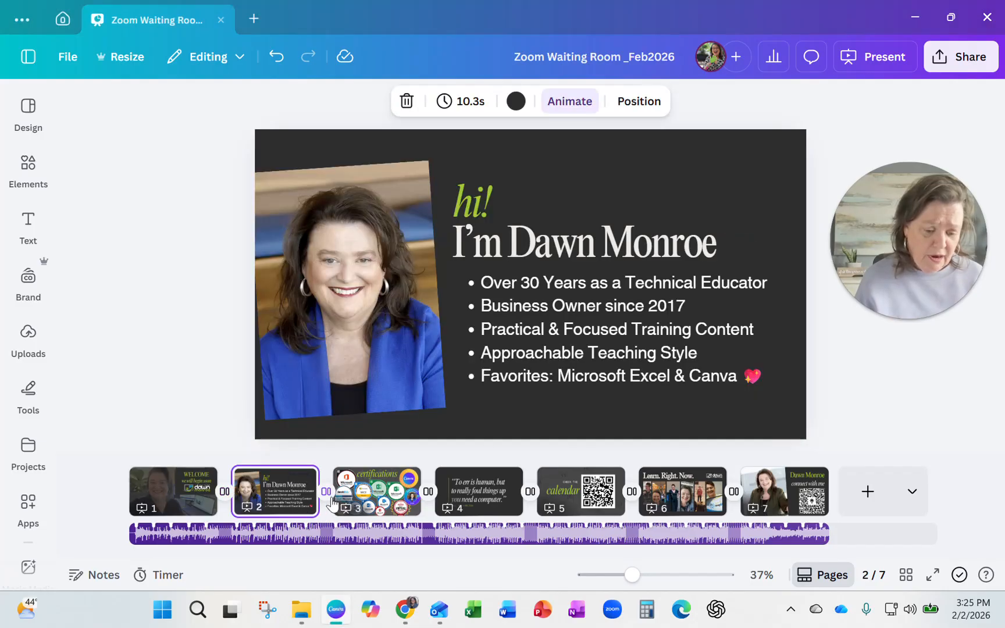
pyautogui.click(372, 504)
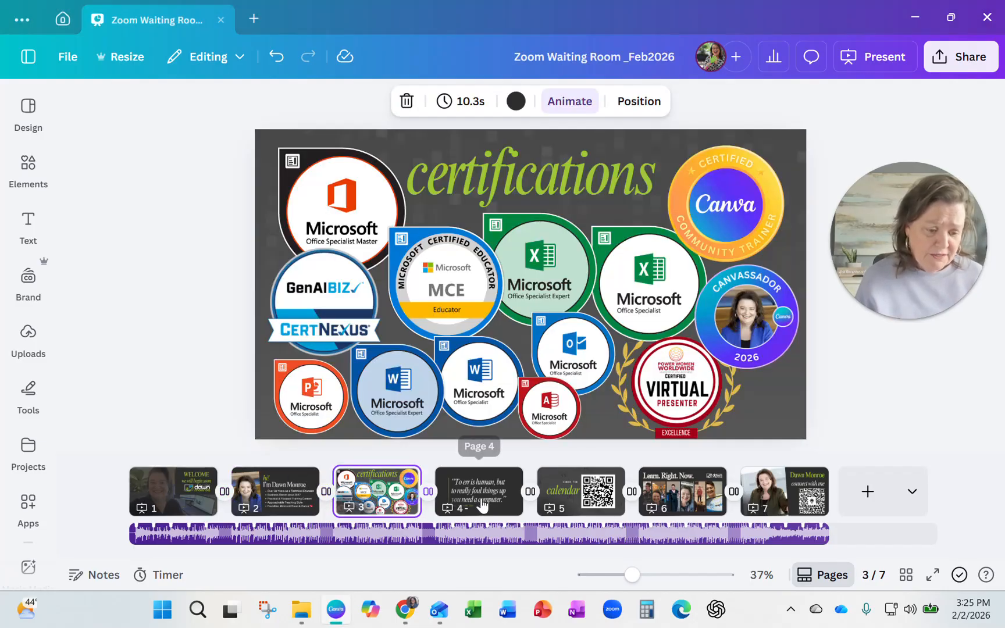
pyautogui.click(481, 506)
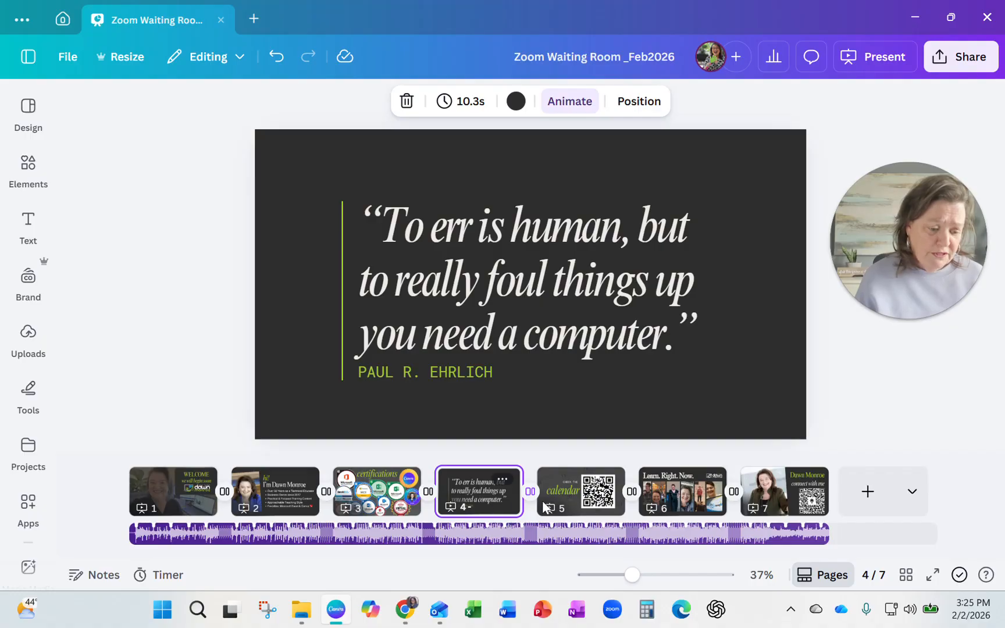
pyautogui.click(592, 508)
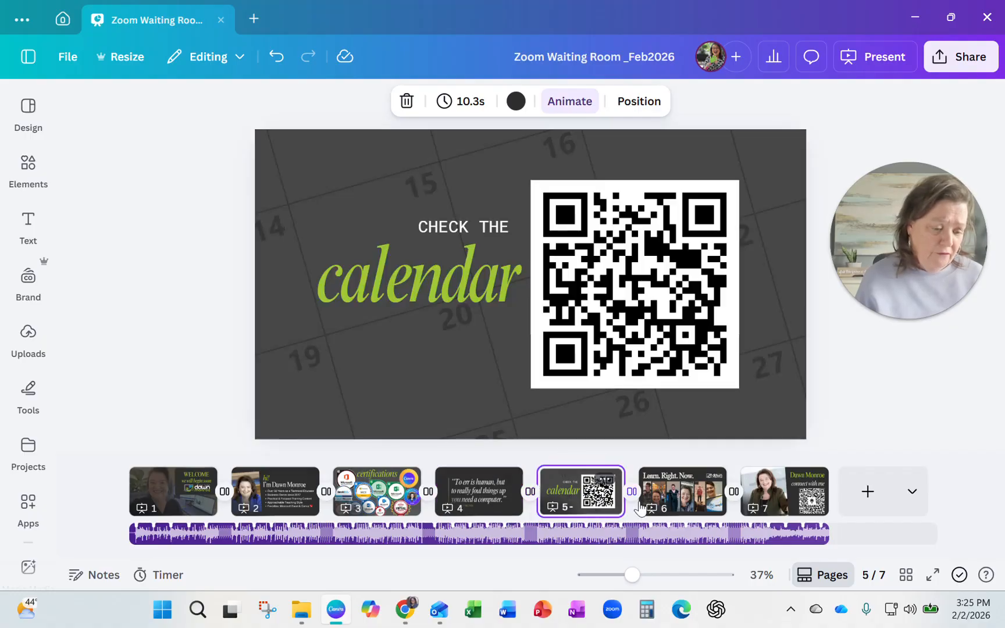
pyautogui.click(669, 510)
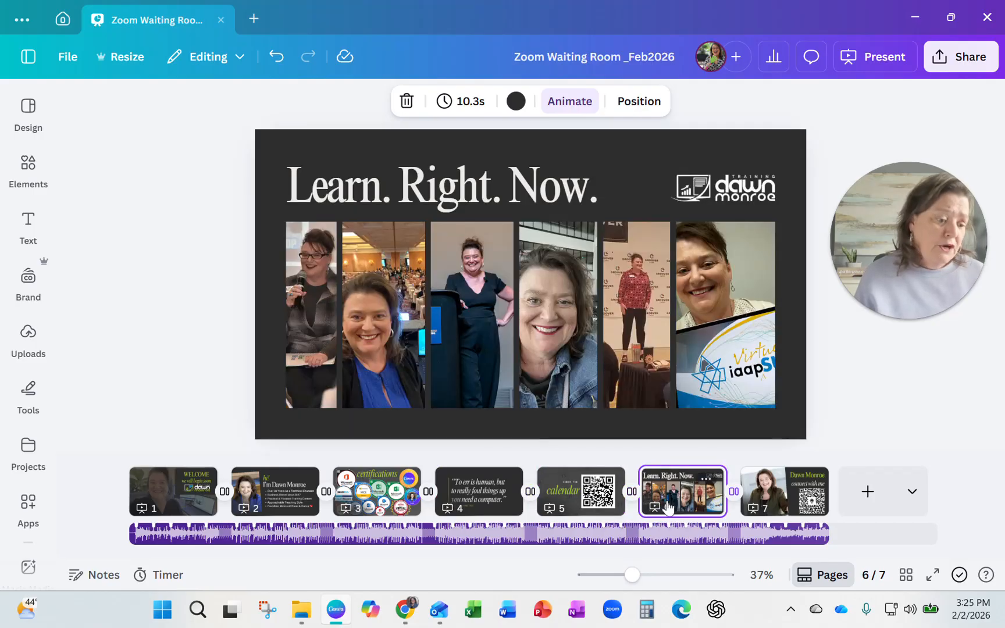
pyautogui.click(790, 510)
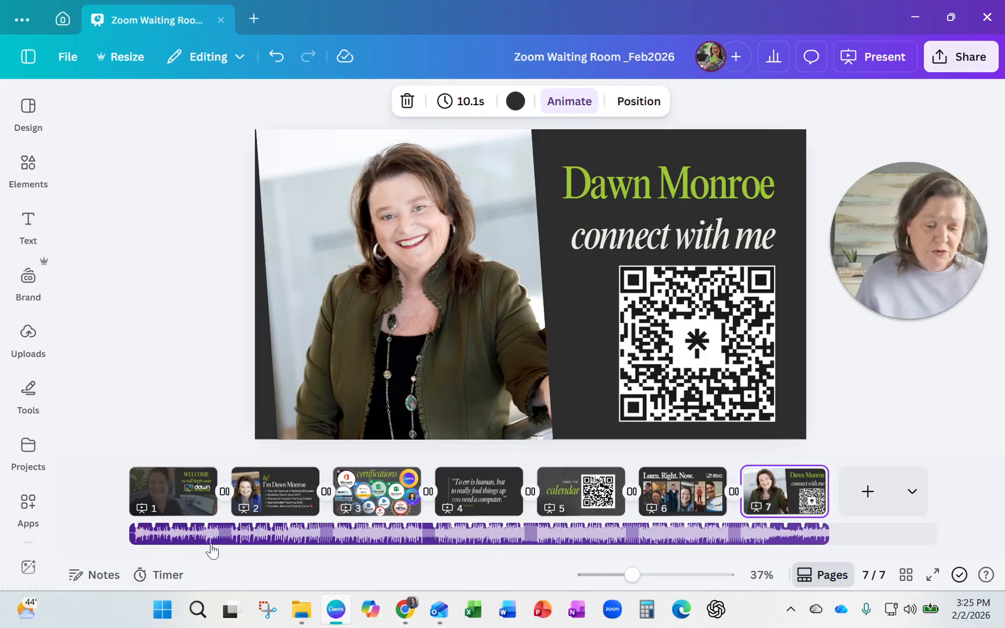
pyautogui.click(176, 505)
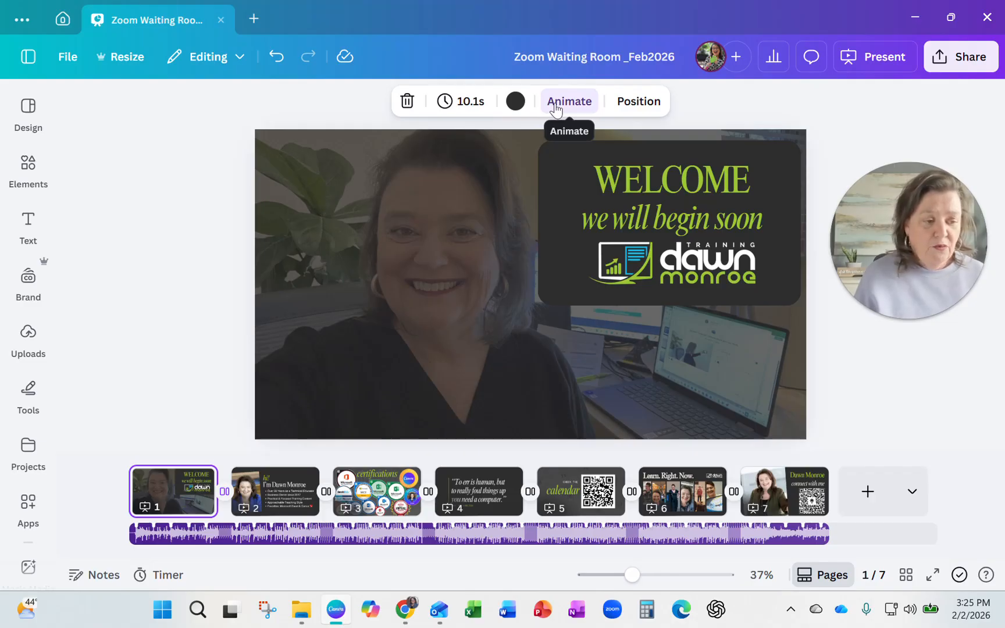
# Check the design's download options with MP4 Video as the file type and go back to the sharing options.
pyautogui.moveTo(890, 249); pyautogui.dragTo(148, 305)
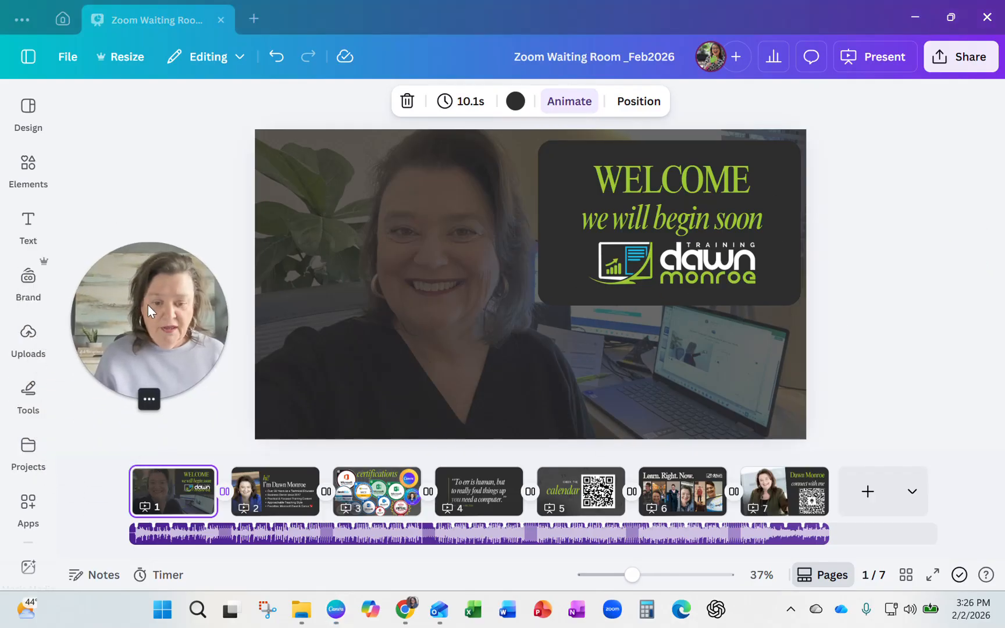
pyautogui.click(981, 59)
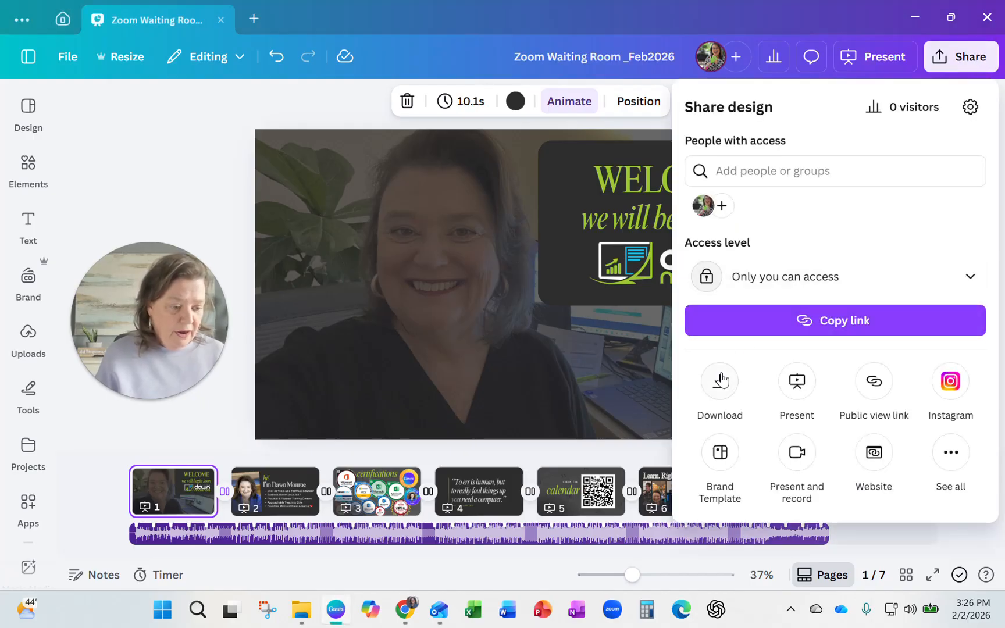
pyautogui.click(720, 381)
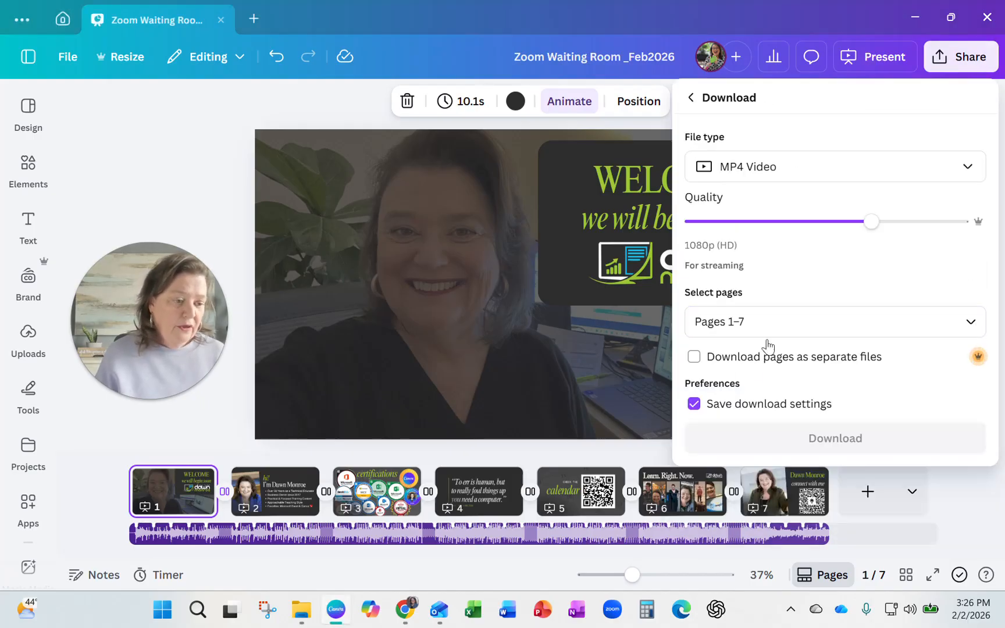
pyautogui.click(966, 172)
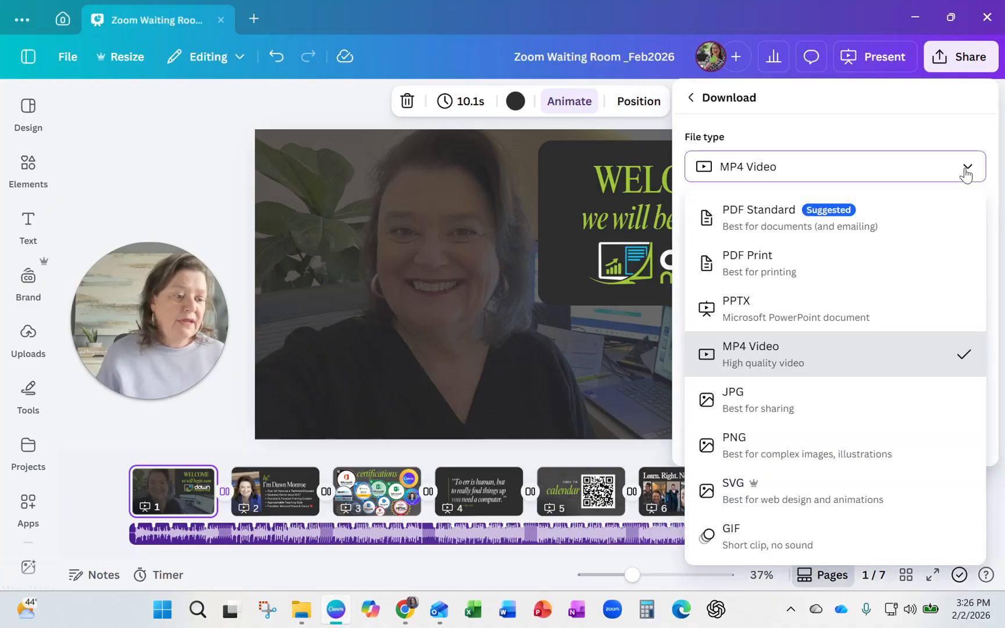
pyautogui.click(769, 359)
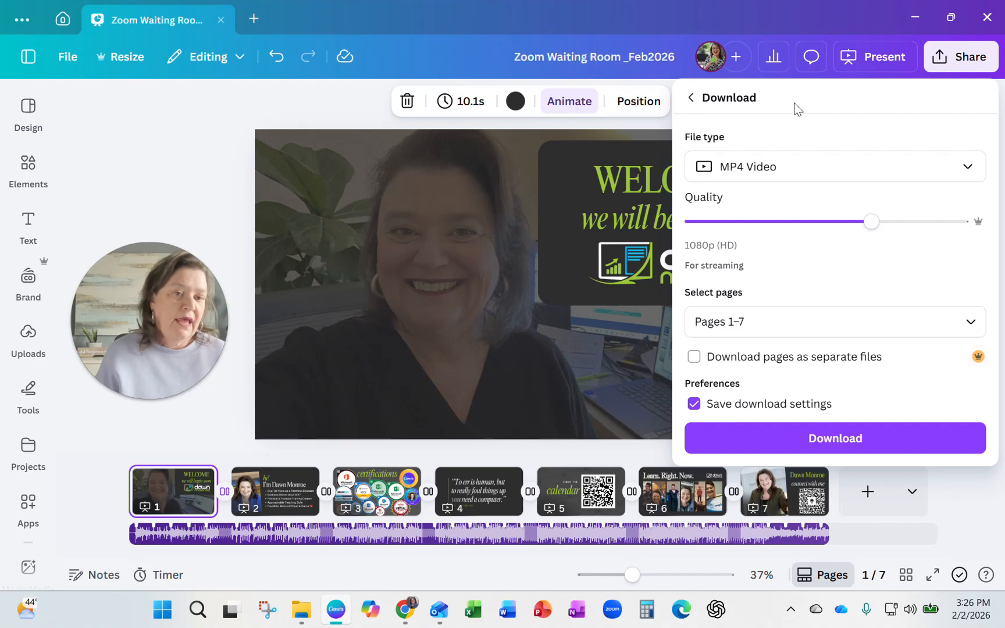
pyautogui.click(691, 99)
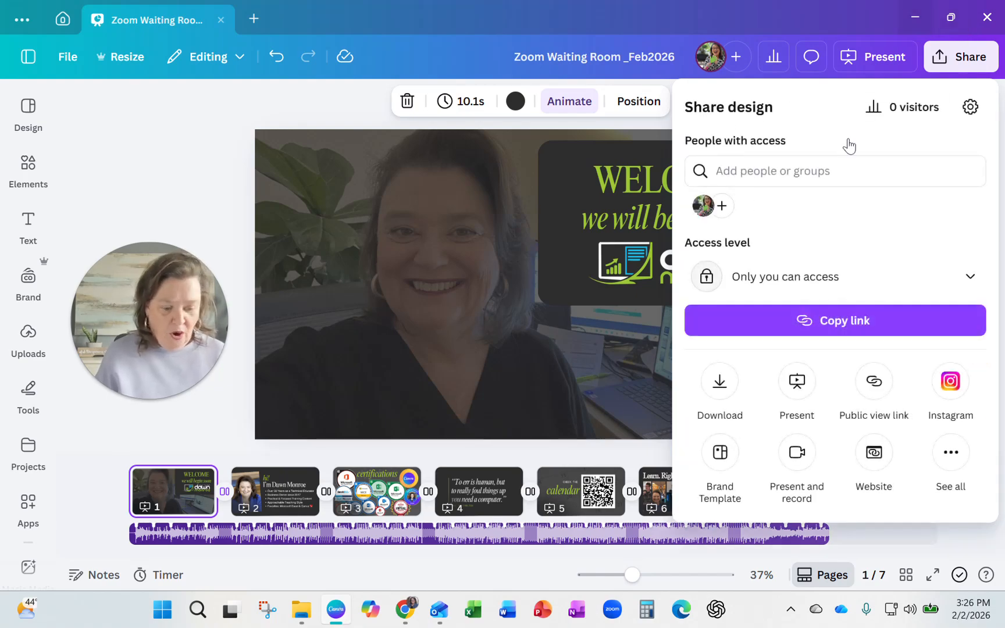
# Switch to the Zoom web settings in Chrome and open Customize Waiting Room under the meeting's Waiting Room Options.
pyautogui.moveTo(405, 618)
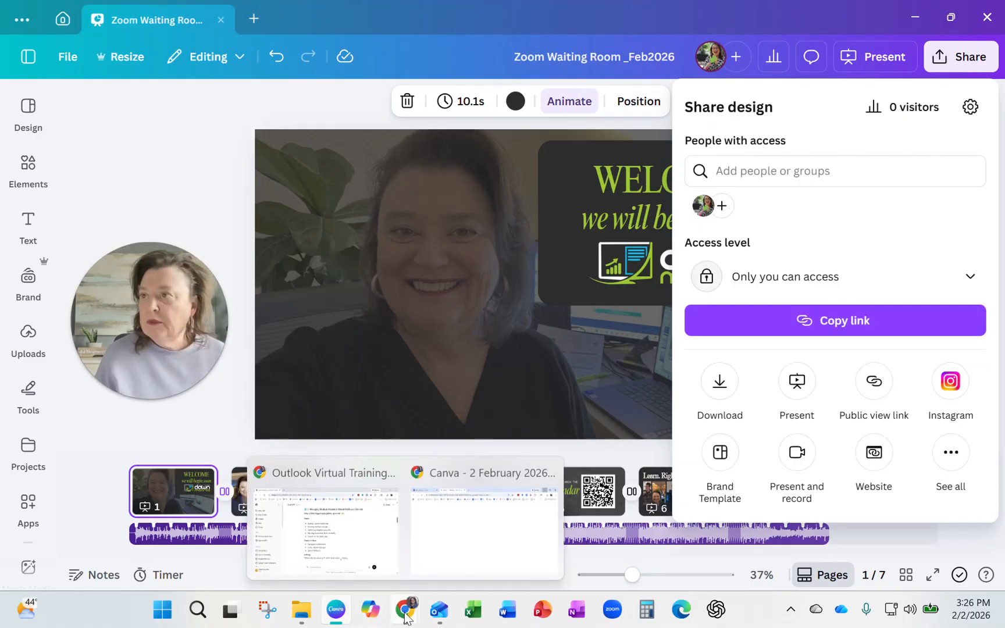
pyautogui.click(484, 523)
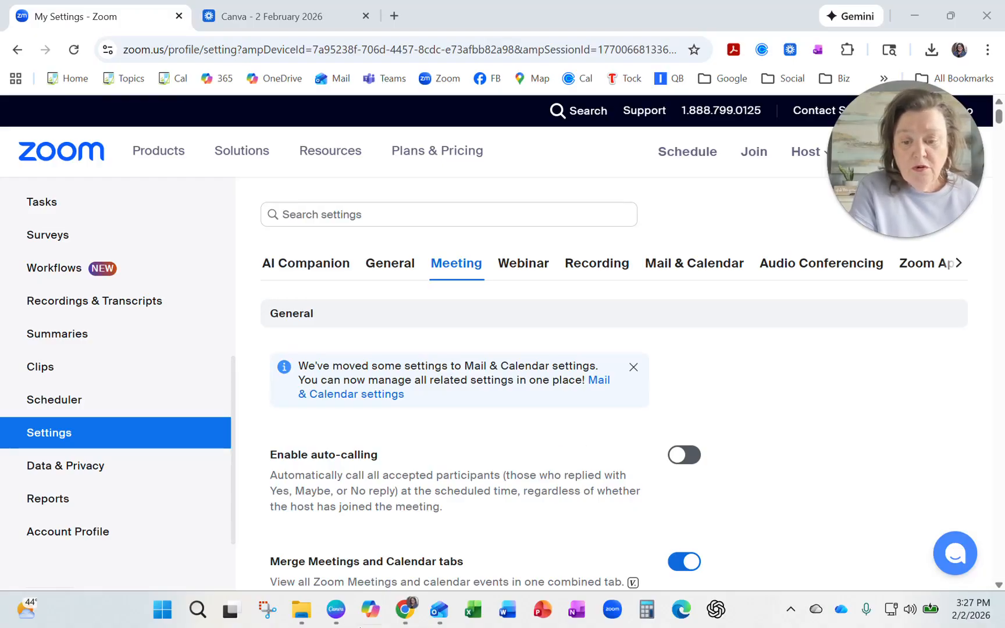
pyautogui.scroll(1, 111, 448)
pyautogui.scroll(6, 113, 448)
pyautogui.scroll(-7, 162, 303)
pyautogui.scroll(2, 61, 480)
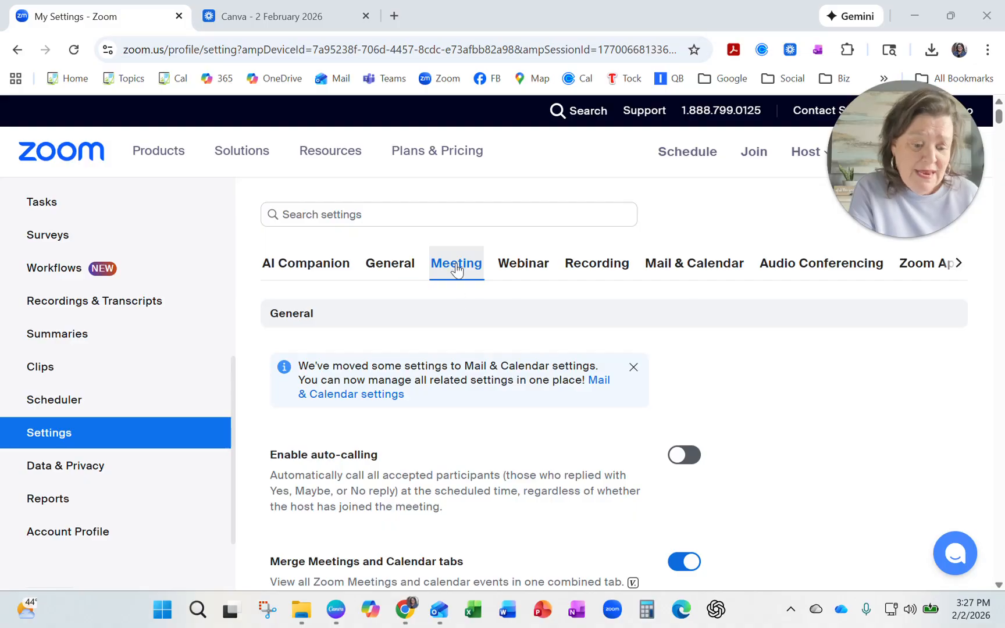
pyautogui.scroll(-4, 529, 432)
pyautogui.scroll(-6, 530, 431)
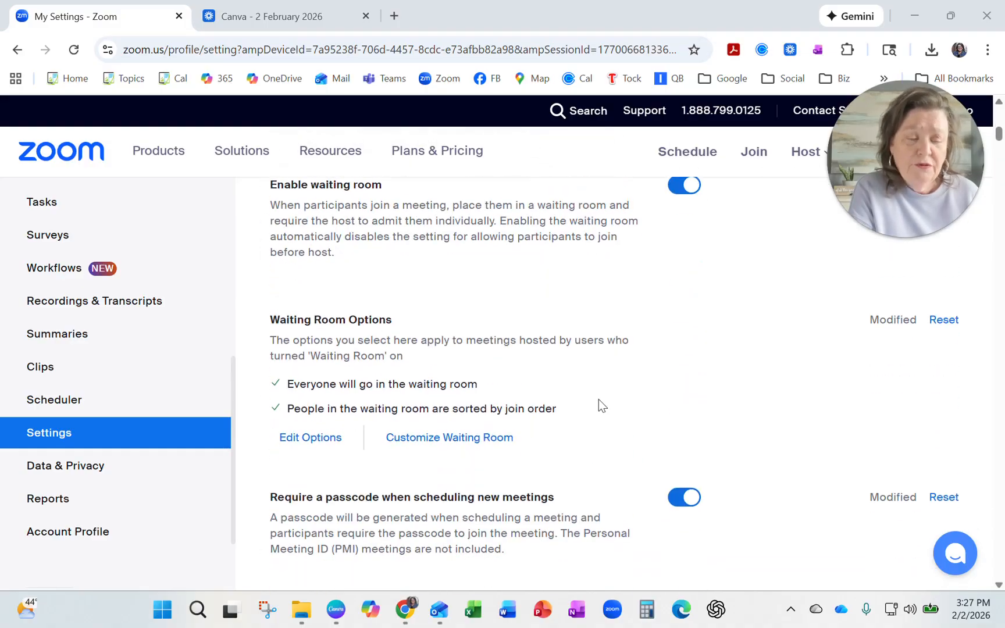
pyautogui.scroll(1, 598, 401)
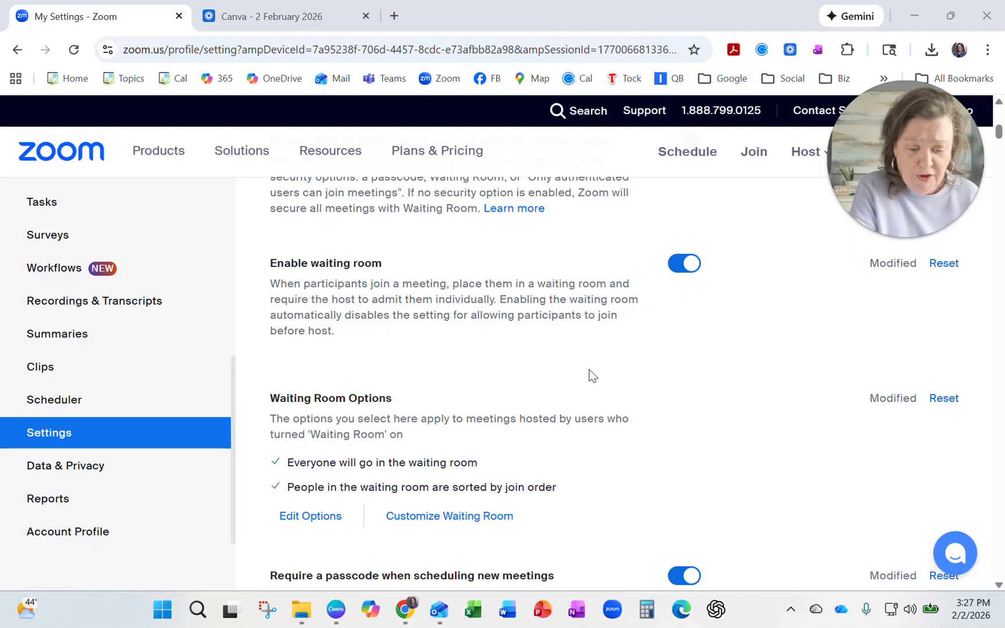
pyautogui.scroll(-3, 655, 387)
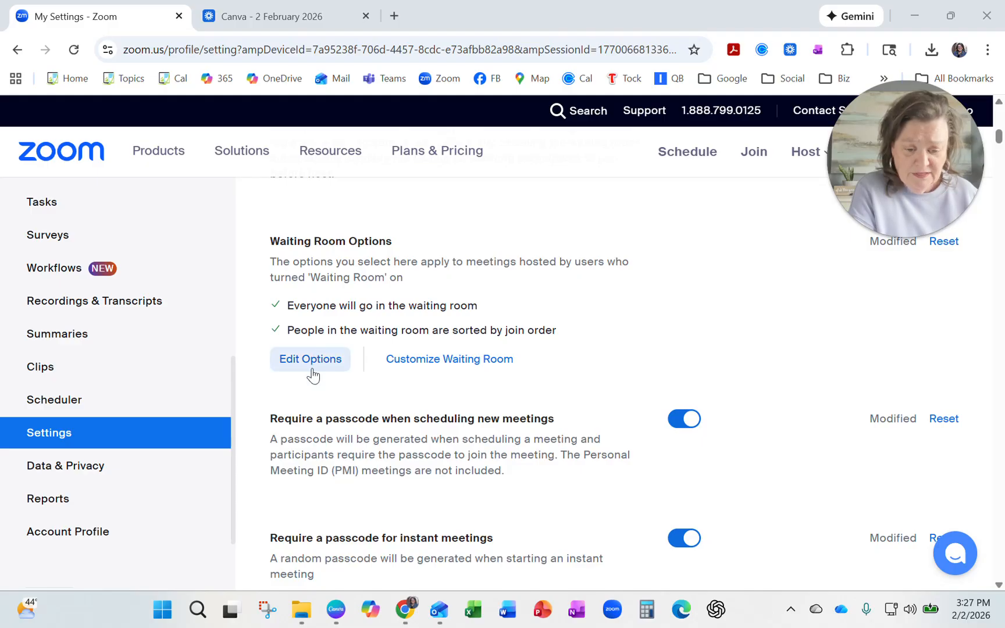
pyautogui.click(458, 366)
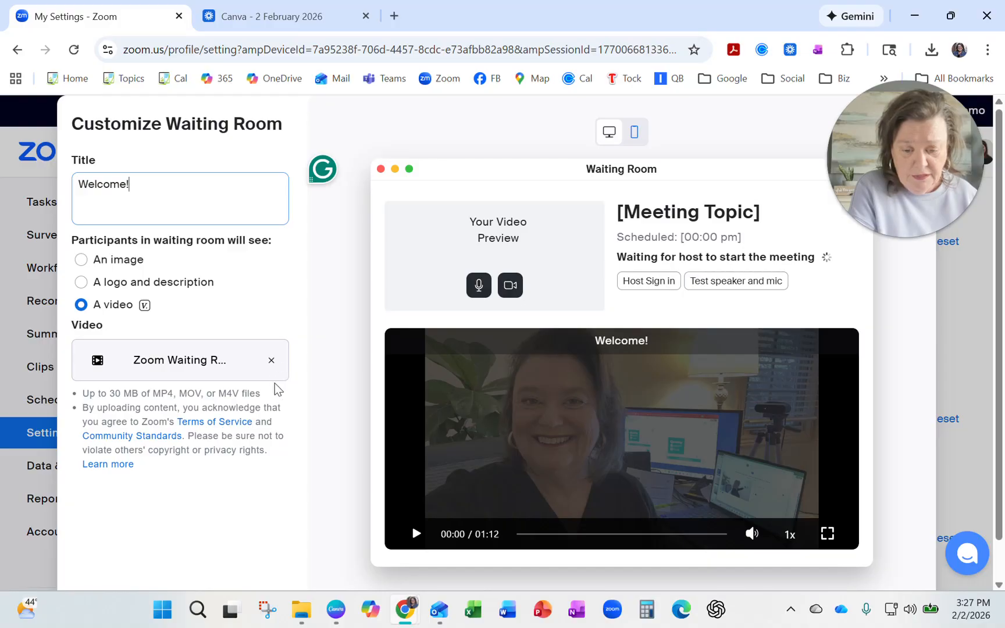
# Replace the current waiting room video with the file Zoom Waiting Room _Feb2026 and save the customization.
pyautogui.click(271, 362)
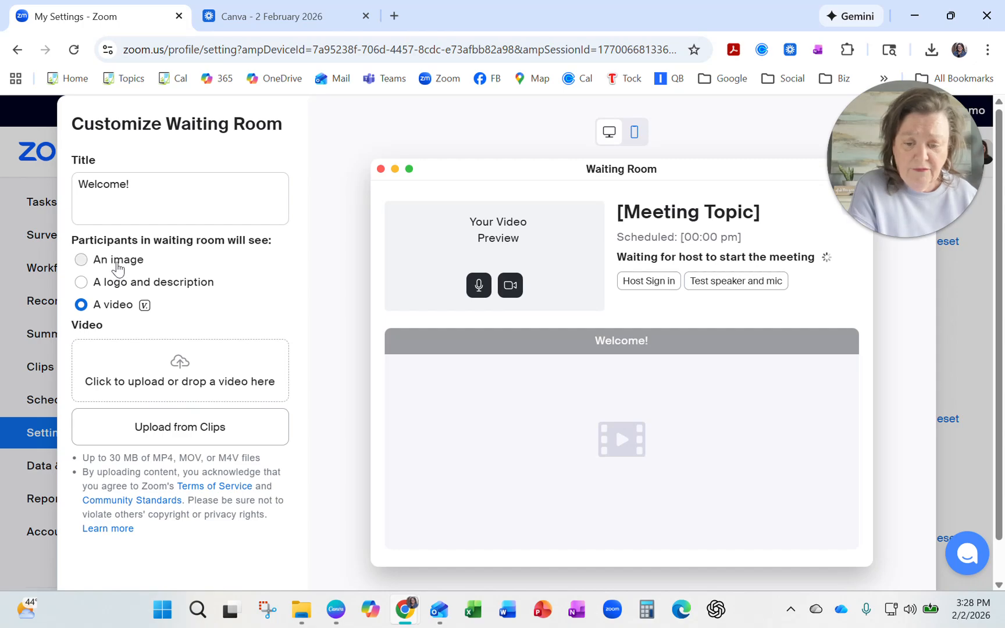
pyautogui.click(184, 364)
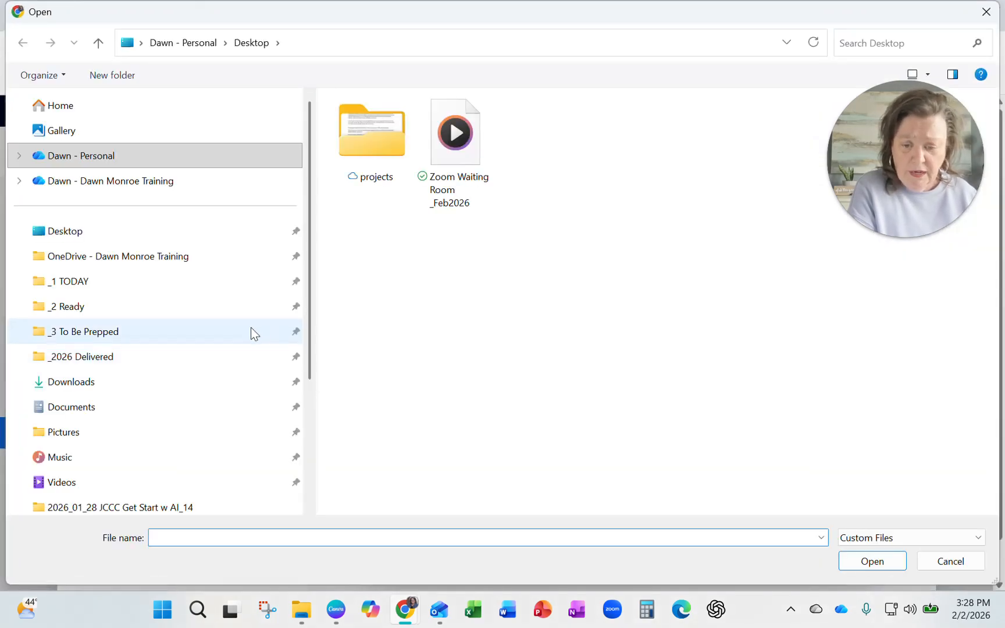
pyautogui.click(470, 162)
pyautogui.click(876, 565)
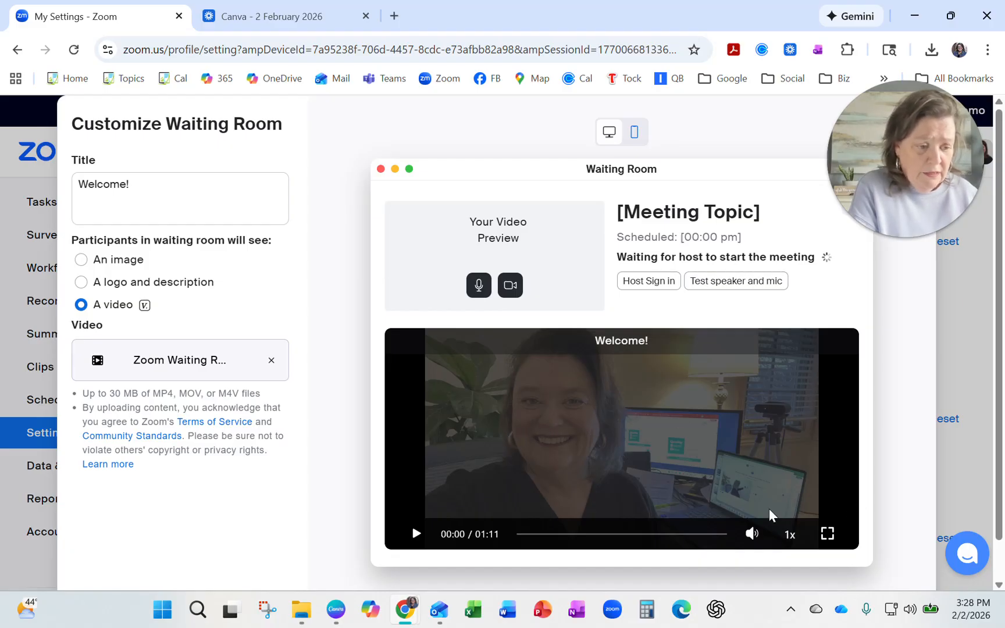
pyautogui.scroll(-1, 313, 495)
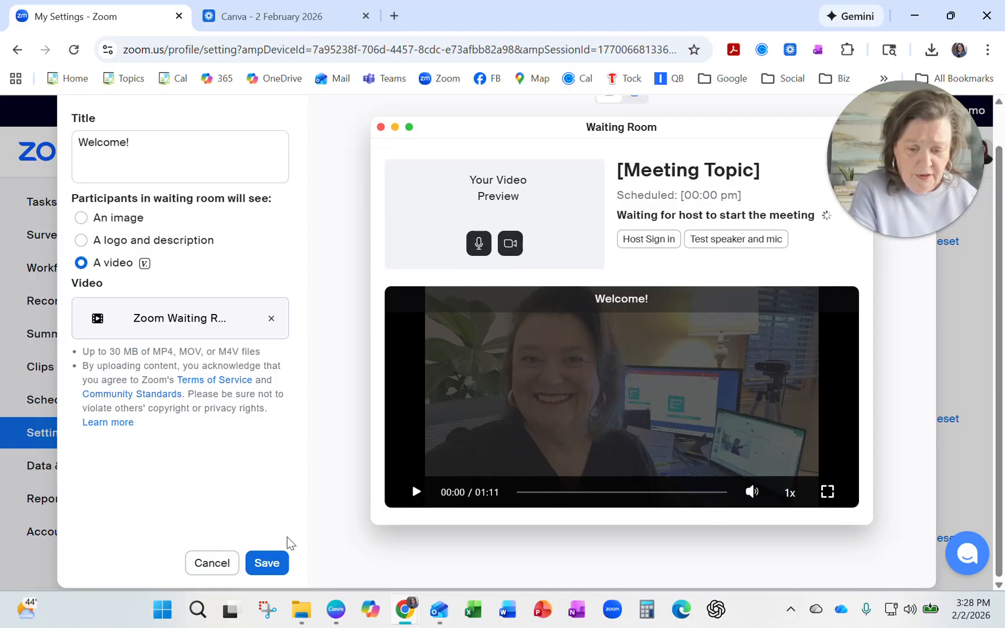
pyautogui.scroll(1, 294, 540)
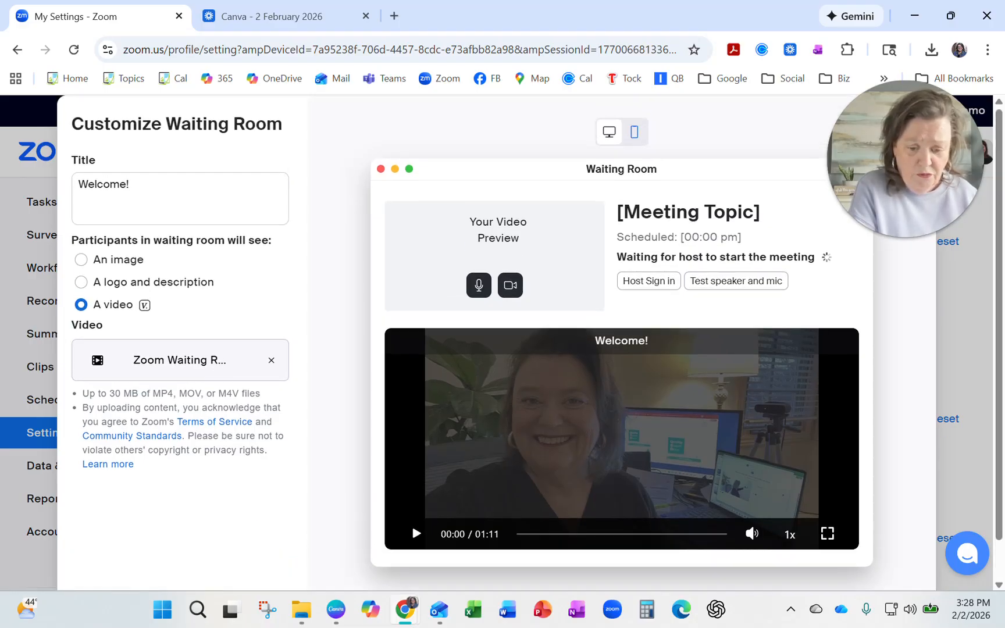
pyautogui.scroll(-1, 283, 485)
pyautogui.click(267, 564)
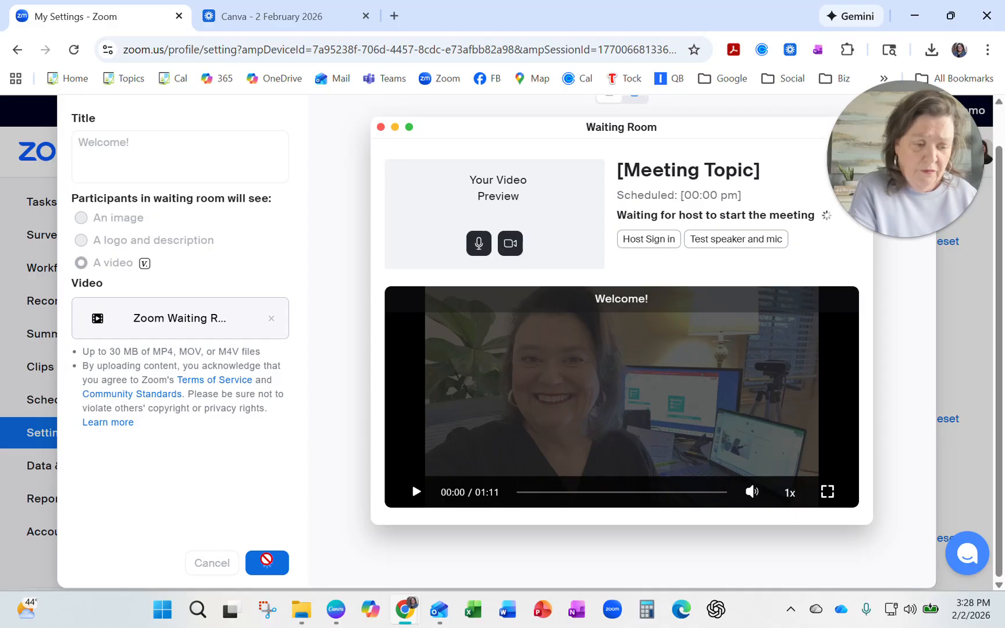